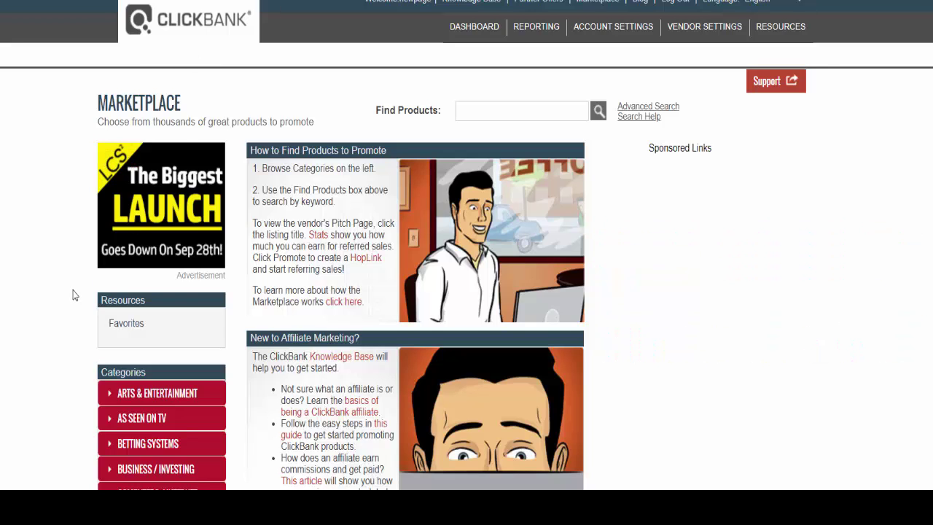
- Open the Self-Help category of the marketplace and sort its offers by Avg %/rebill
{"action": "scroll", "coordinate": [73, 291], "scroll_direction": "down", "scroll_amount": 4}
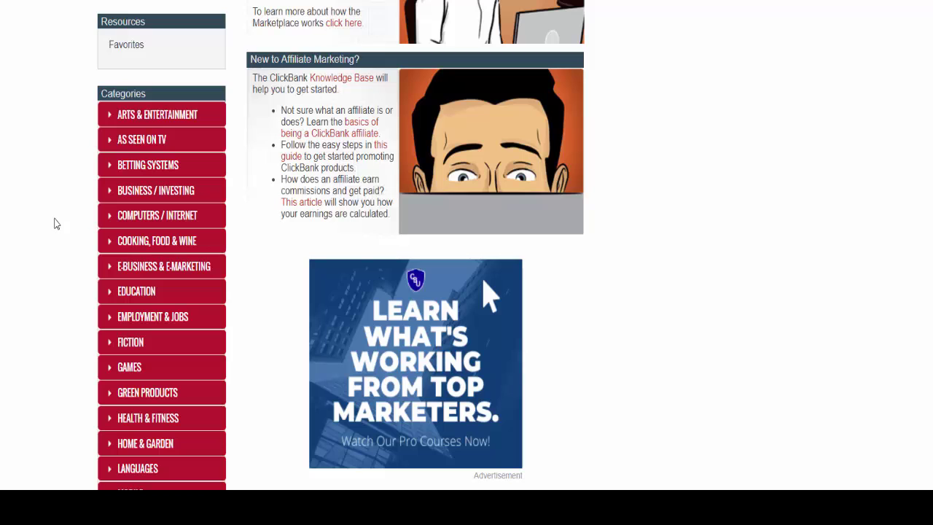
{"action": "scroll", "coordinate": [135, 205], "scroll_direction": "up", "scroll_amount": 2}
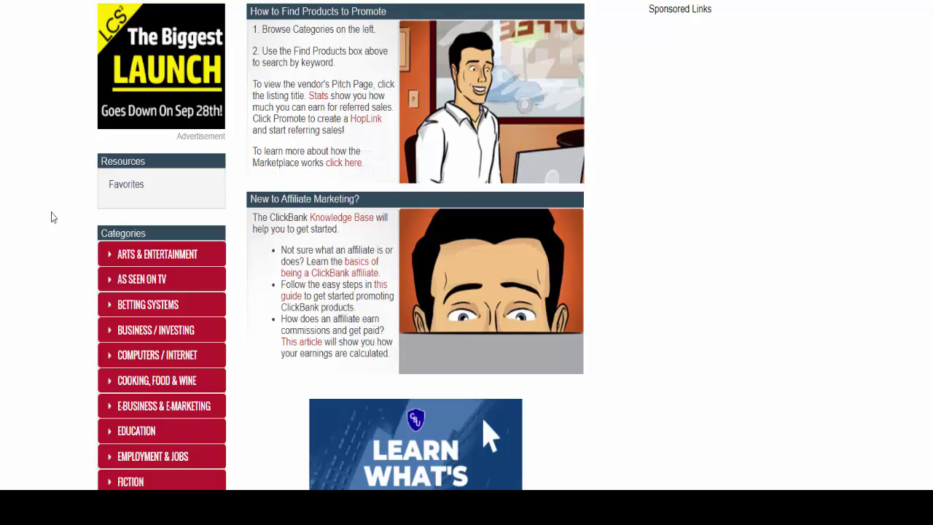
{"action": "scroll", "coordinate": [277, 311], "scroll_direction": "down", "scroll_amount": 6}
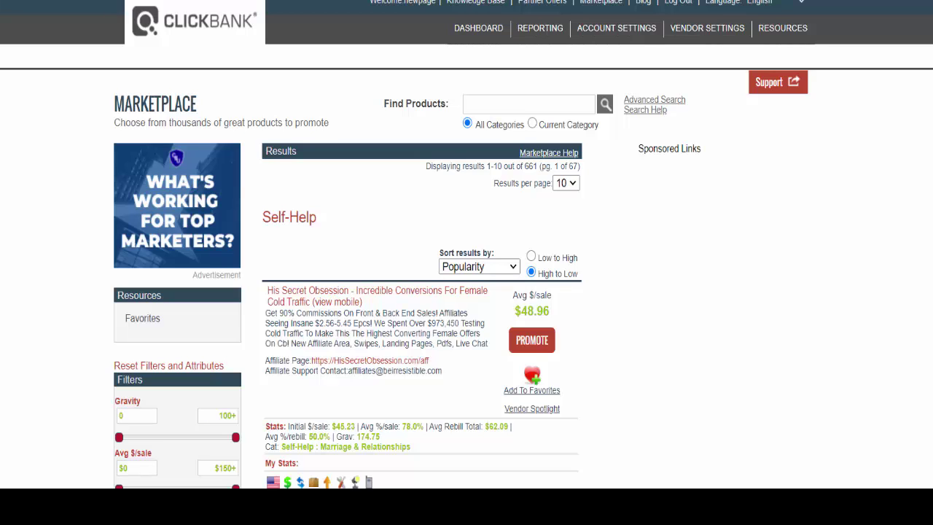
{"action": "left_click", "coordinate": [514, 266]}
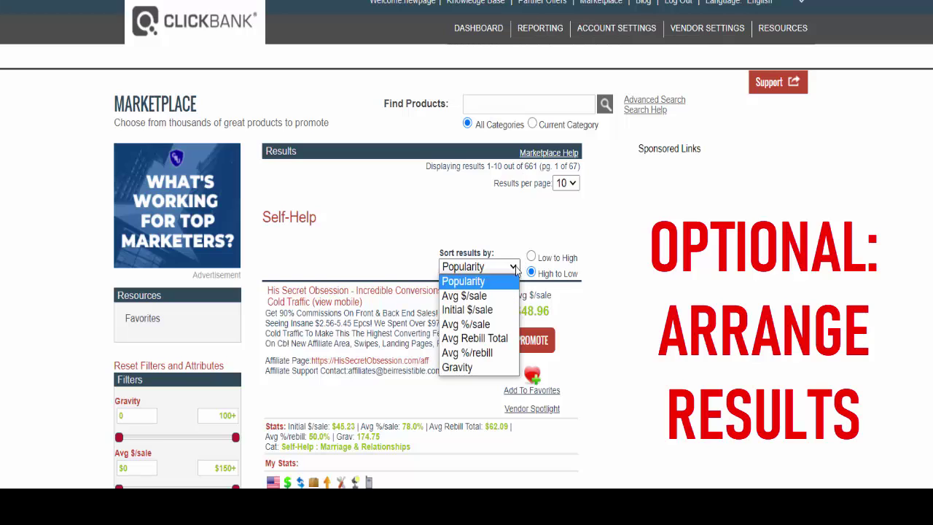
{"action": "left_click", "coordinate": [500, 355]}
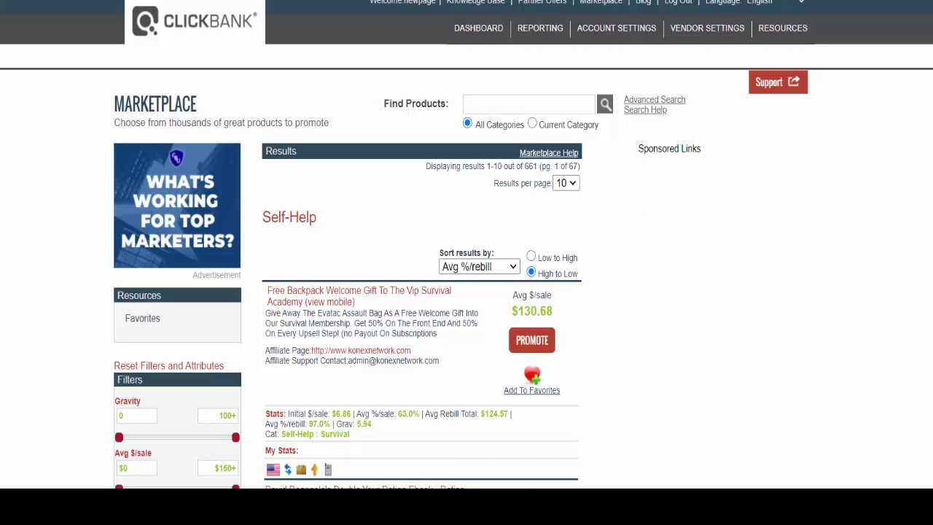
- Look through the first page of sorted Self-Help offers, checking their stats and the available filters
{"action": "scroll", "coordinate": [467, 262], "scroll_direction": "down", "scroll_amount": 5}
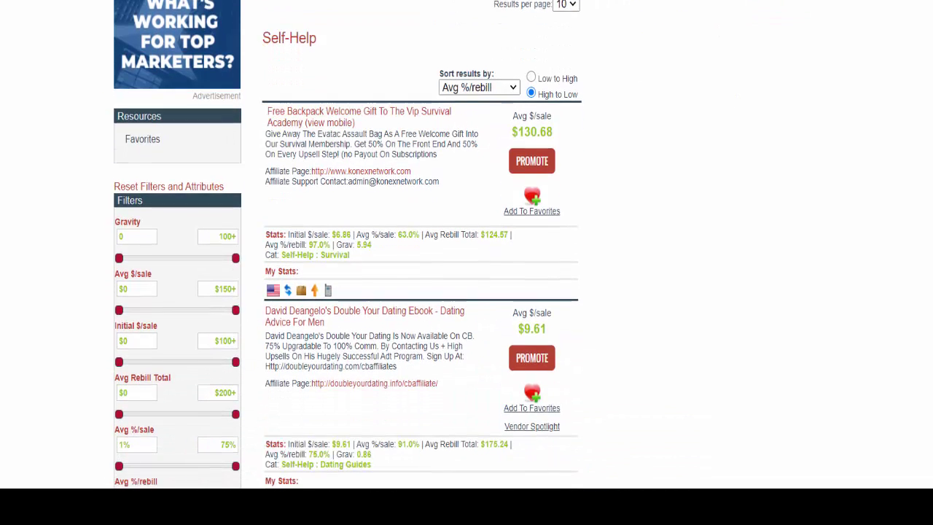
{"action": "scroll", "coordinate": [348, 245], "scroll_direction": "down", "scroll_amount": 10}
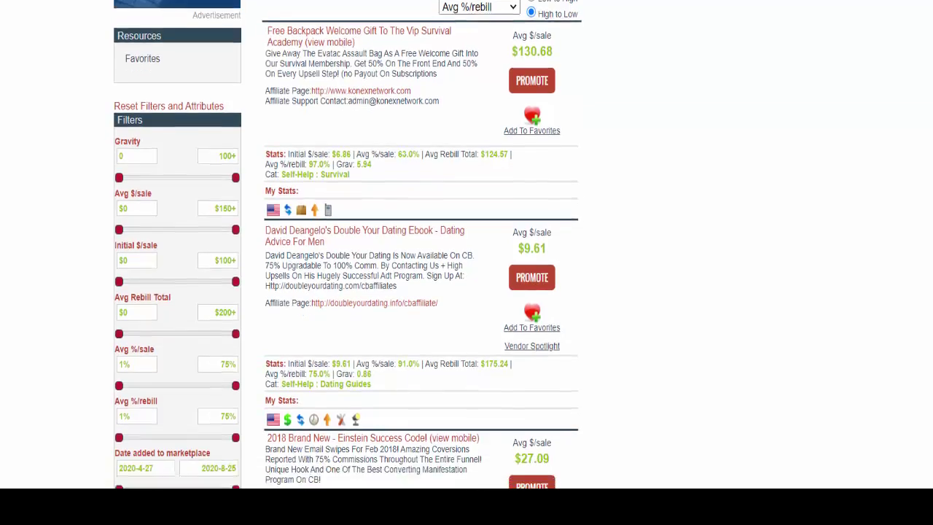
{"action": "scroll", "coordinate": [348, 245], "scroll_direction": "down", "scroll_amount": 2}
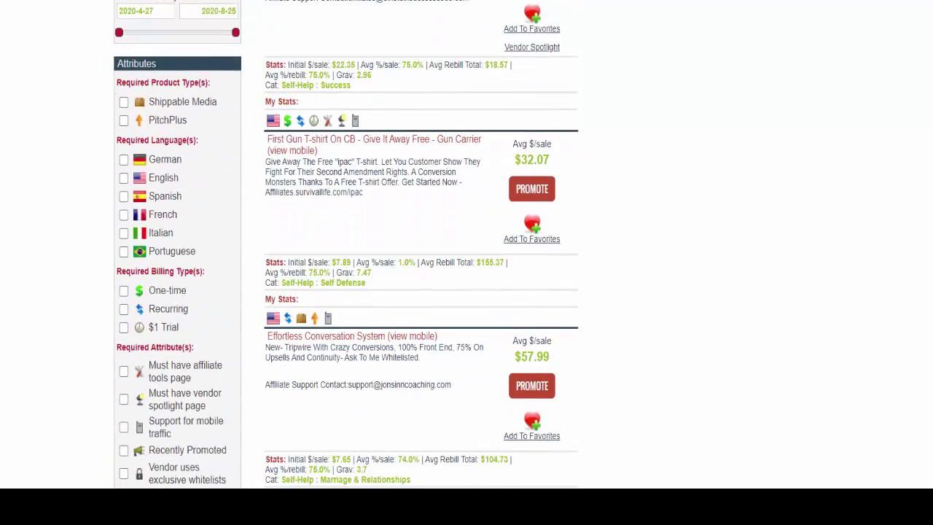
{"action": "scroll", "coordinate": [348, 245], "scroll_direction": "down", "scroll_amount": 15}
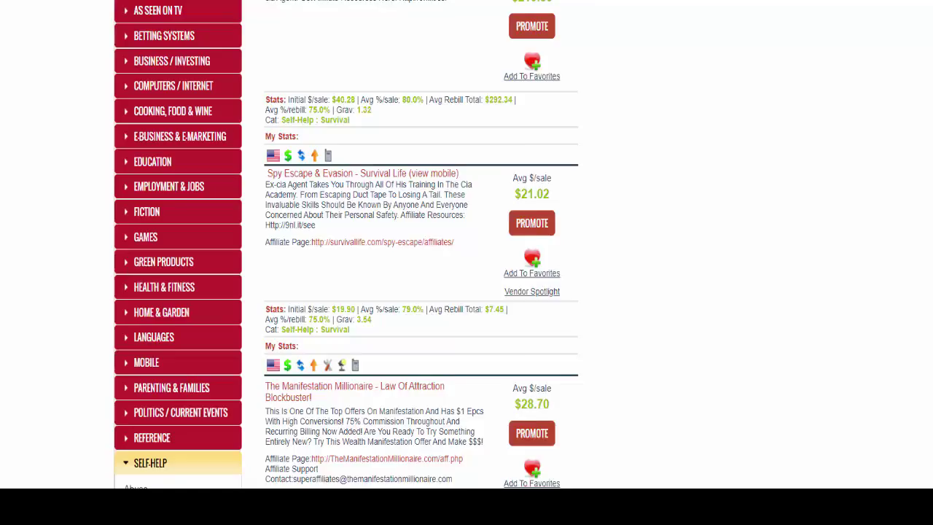
{"action": "scroll", "coordinate": [348, 245], "scroll_direction": "down", "scroll_amount": 10}
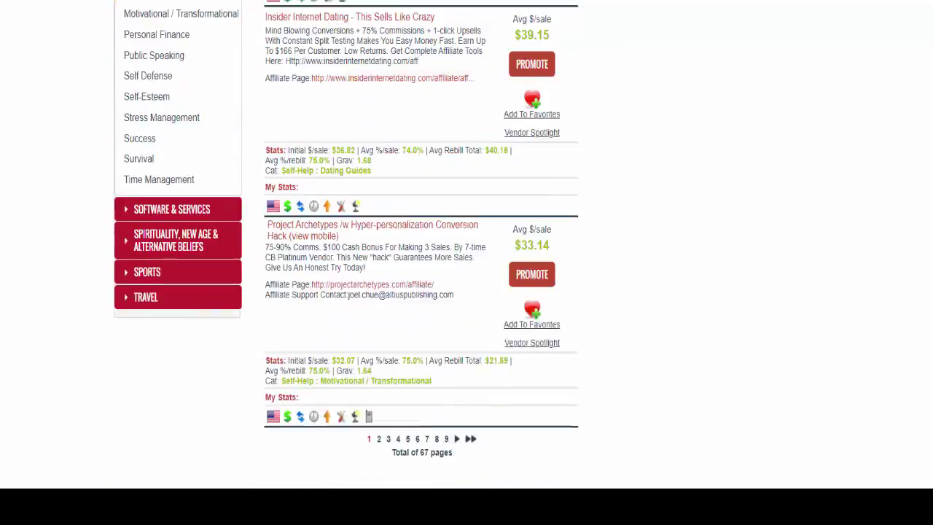
{"action": "scroll", "coordinate": [347, 245], "scroll_direction": "up", "scroll_amount": 20}
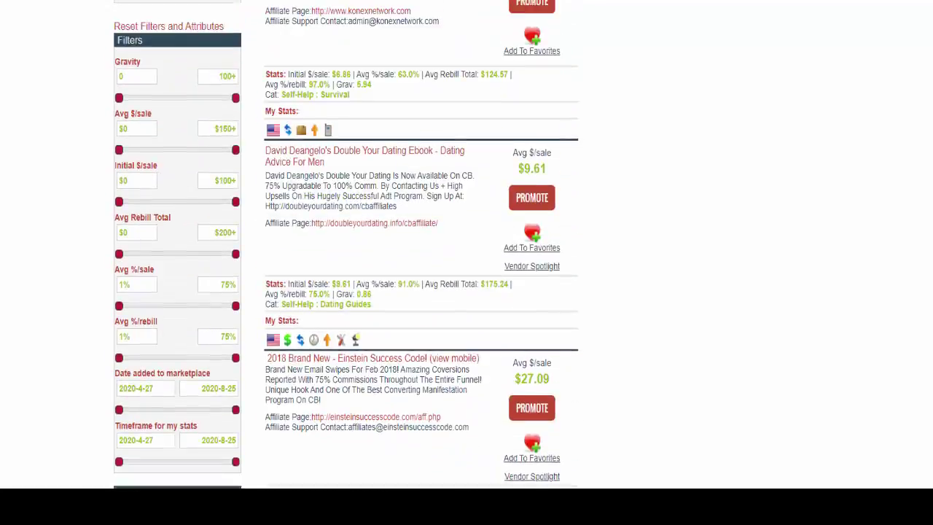
{"action": "scroll", "coordinate": [348, 245], "scroll_direction": "up", "scroll_amount": 2}
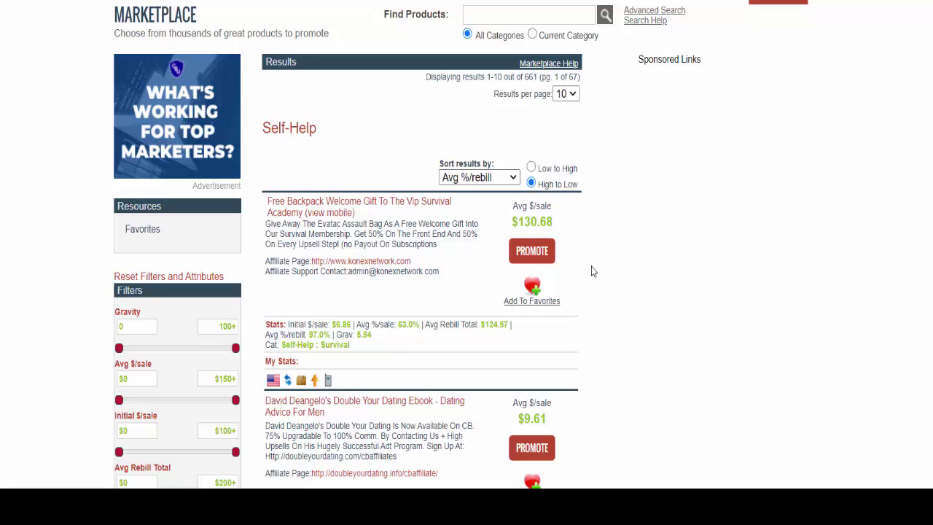
- Generate a HopLink for the Free Backpack Welcome Gift offer with the account nickname test and no tracking ID
{"action": "left_click", "coordinate": [537, 257]}
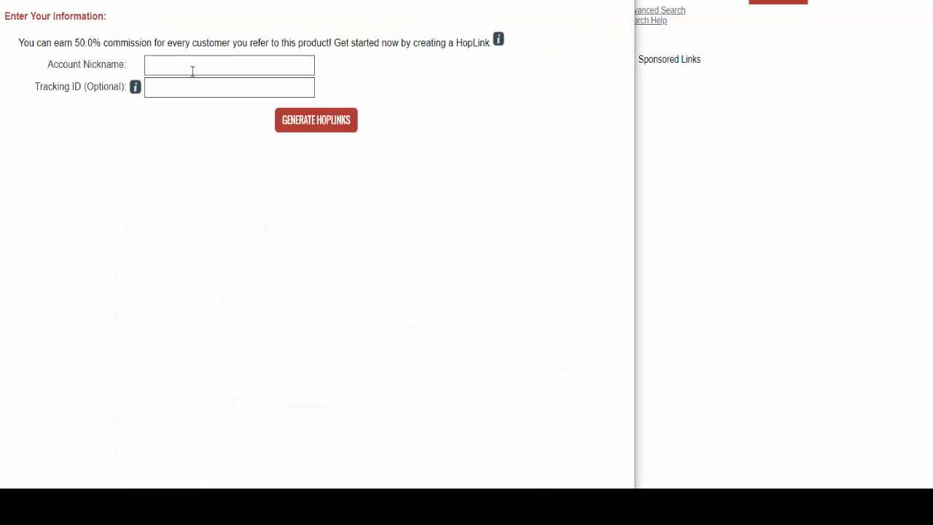
{"action": "left_click", "coordinate": [193, 68]}
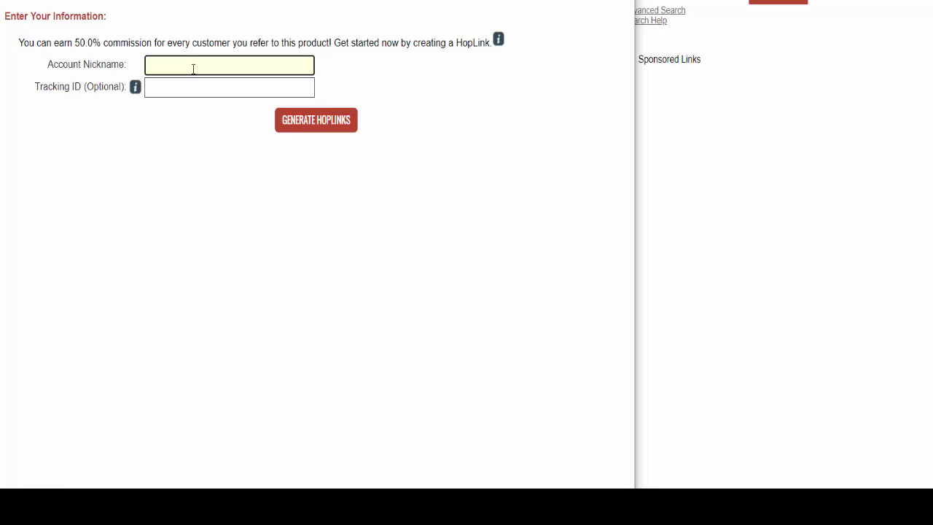
{"action": "type", "text": "test"}
{"action": "left_click", "coordinate": [298, 122]}
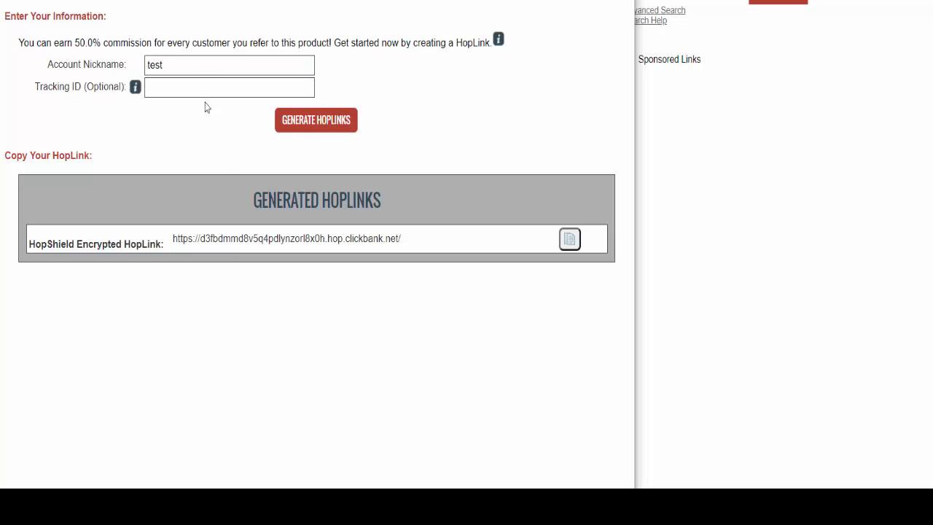
- Copy the generated HopShield encrypted HopLink
{"action": "left_click", "coordinate": [182, 66]}
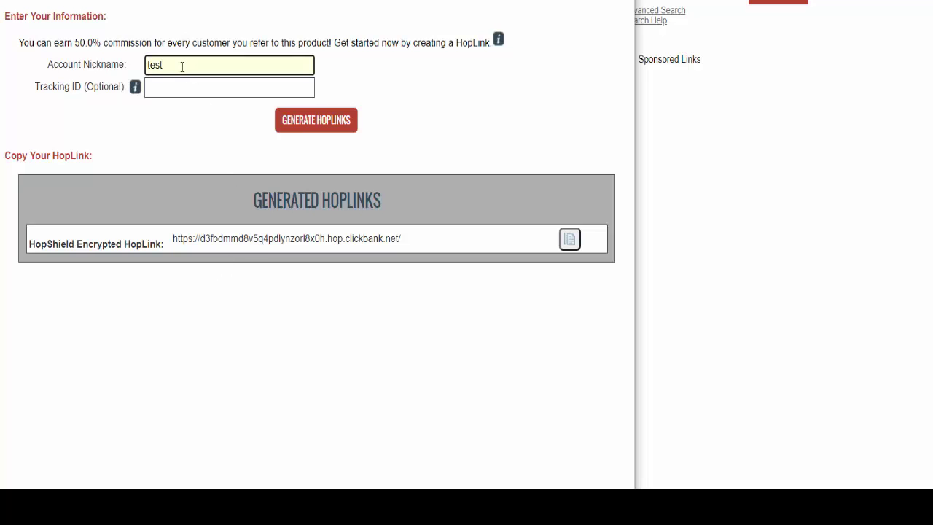
{"action": "double_click", "coordinate": [262, 240]}
{"action": "triple_click", "coordinate": [262, 240]}
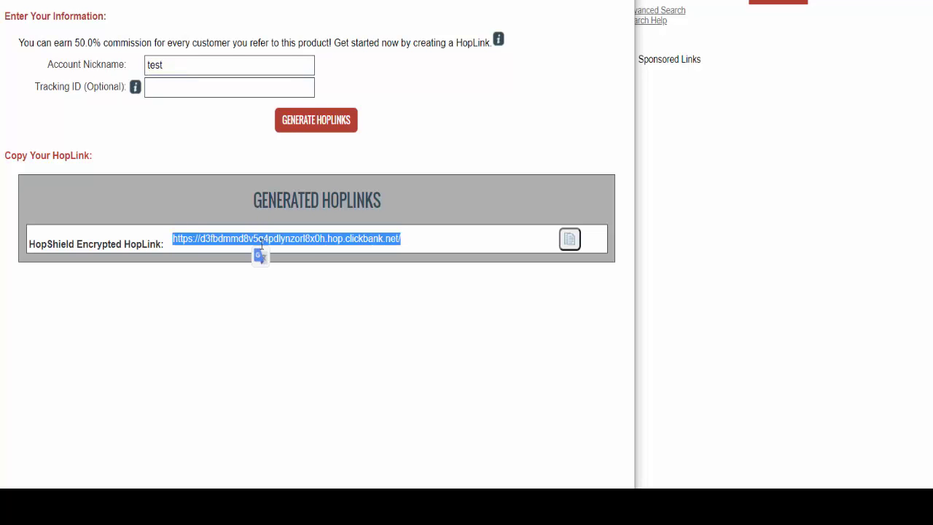
{"action": "right_click", "coordinate": [271, 239]}
{"action": "left_click", "coordinate": [316, 255]}
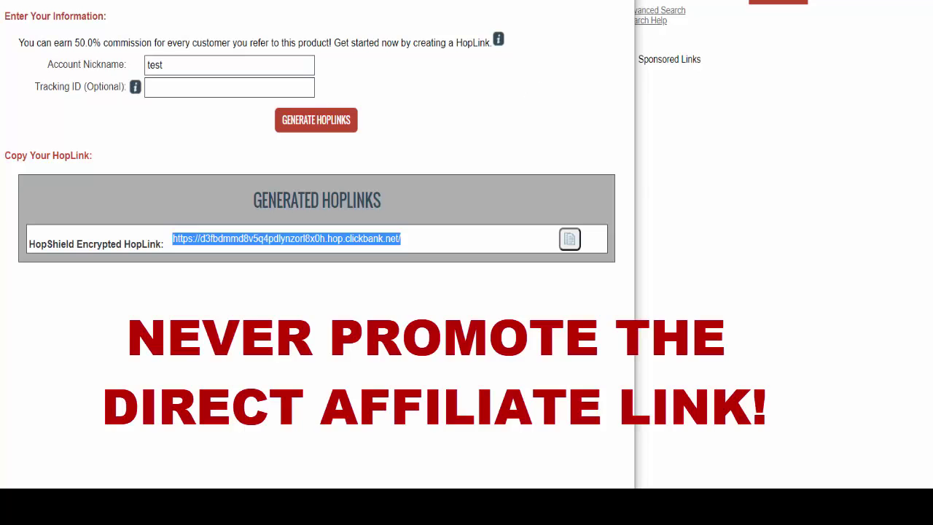
{"action": "key", "text": "Escape"}
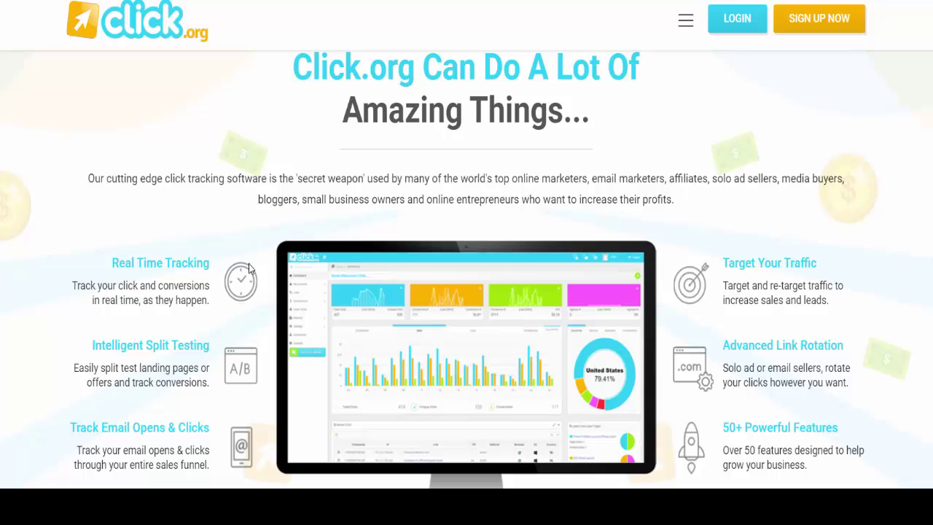
- Switch to ClickMeter and create a new campaign named facebook 1
{"action": "scroll", "coordinate": [135, 250], "scroll_direction": "down", "scroll_amount": 2}
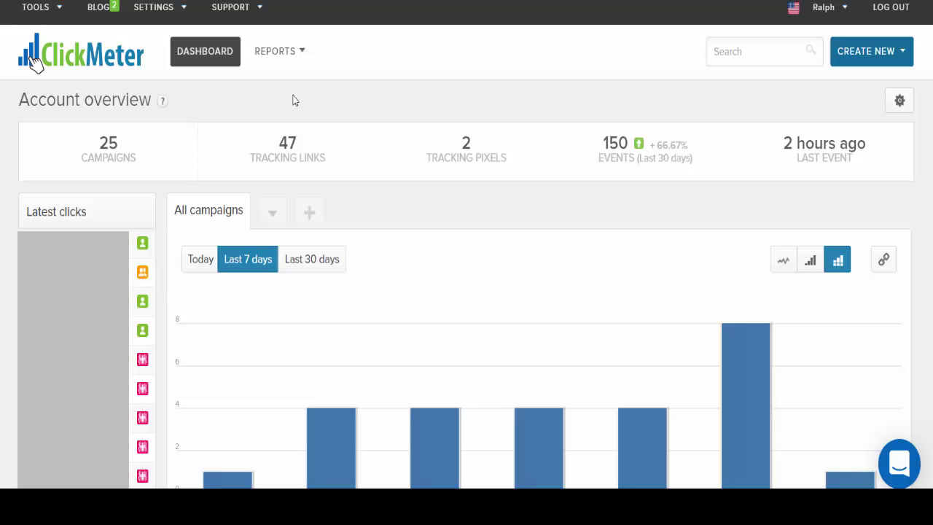
{"action": "left_click", "coordinate": [857, 62]}
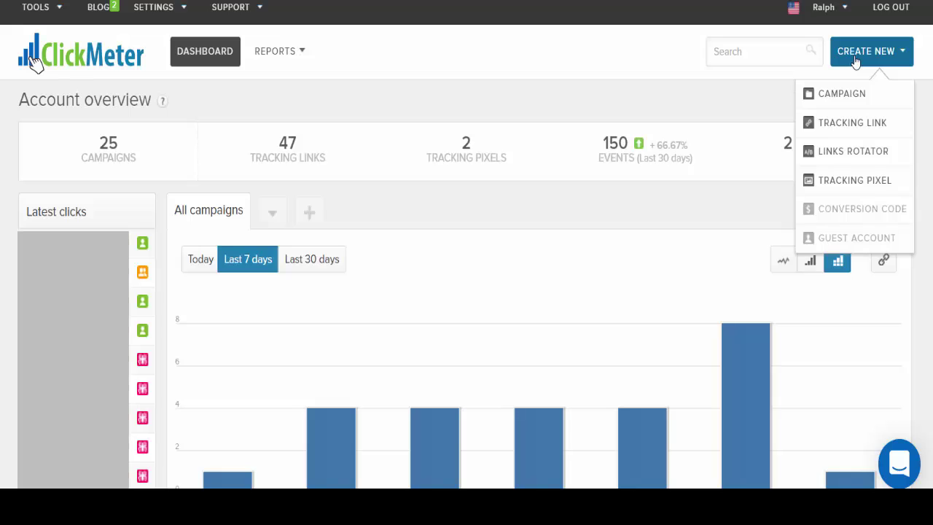
{"action": "left_click", "coordinate": [848, 98]}
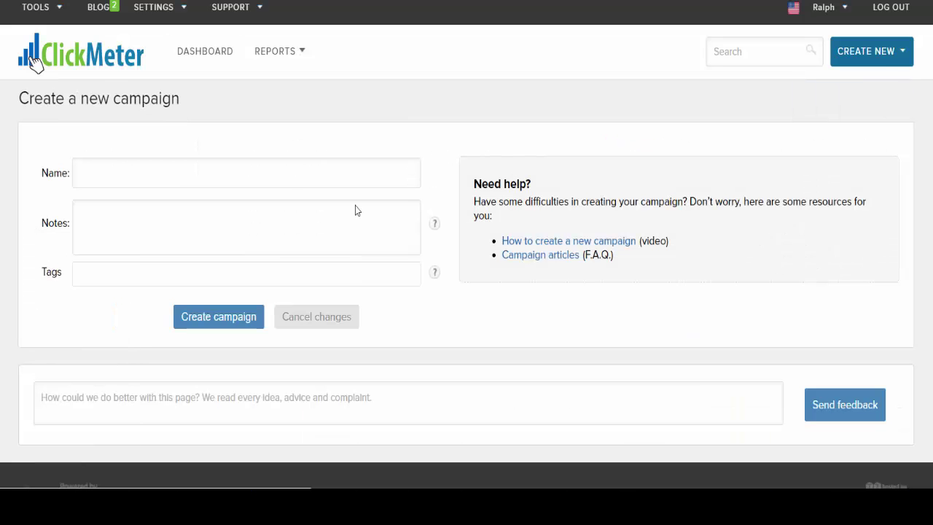
{"action": "left_click", "coordinate": [281, 183]}
{"action": "type", "text": "fa"}
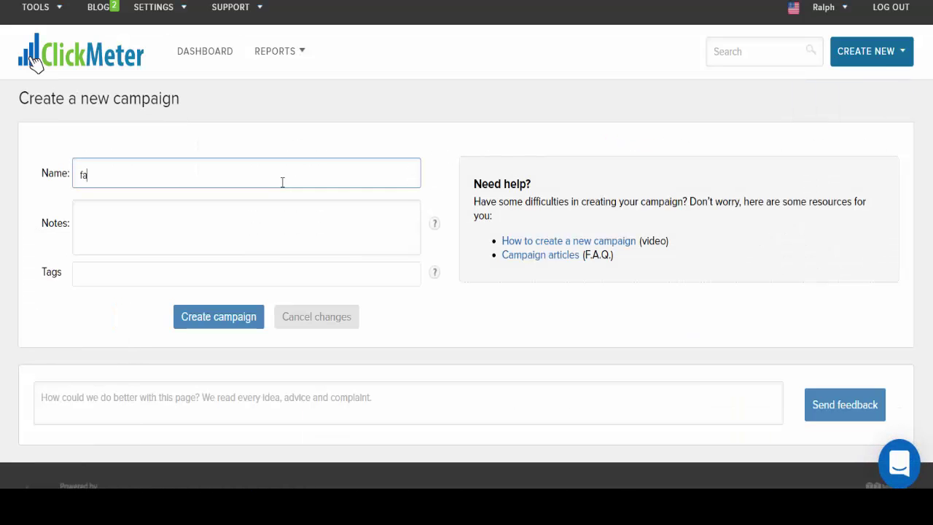
{"action": "type", "text": "cebook 1"}
{"action": "left_click", "coordinate": [244, 328]}
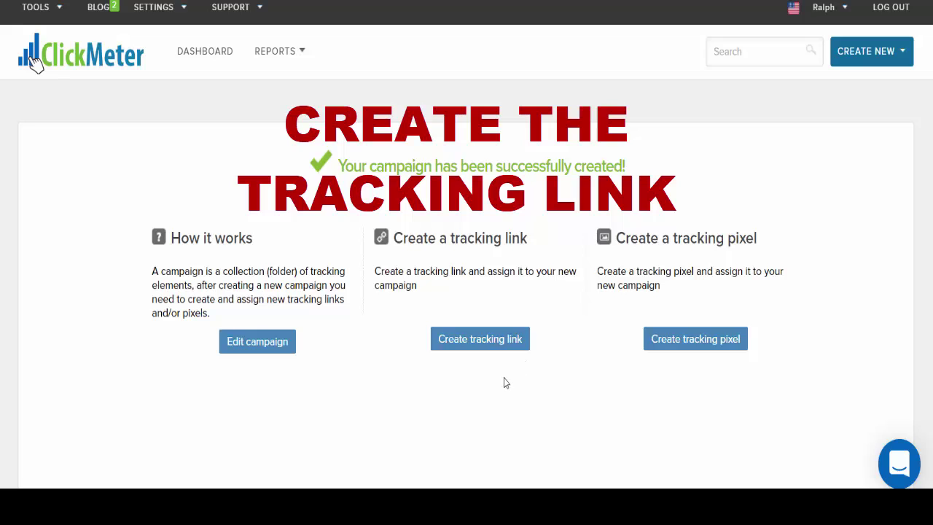
- Start a tracking link for the facebook 1 campaign with the copied HopLink as destination URL and fb1offer as link ending
{"action": "left_click", "coordinate": [483, 344]}
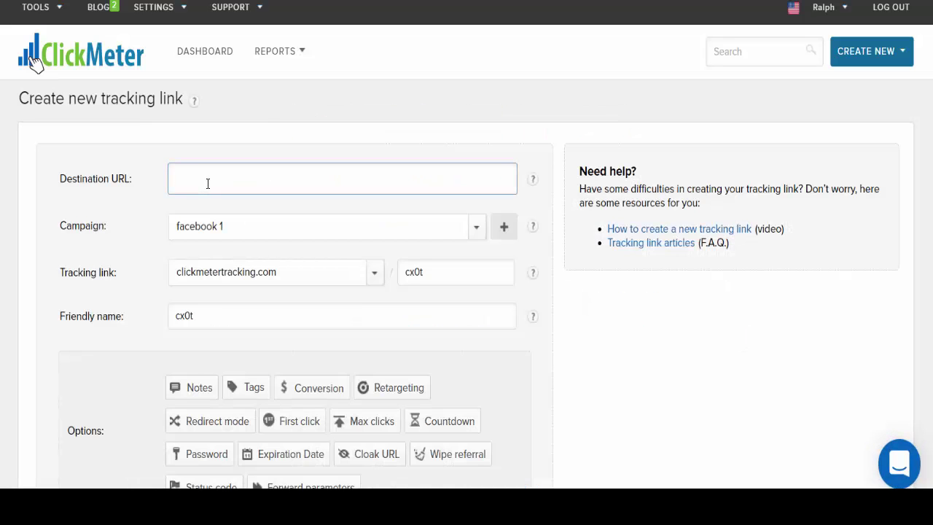
{"action": "key", "text": "ctrl+v"}
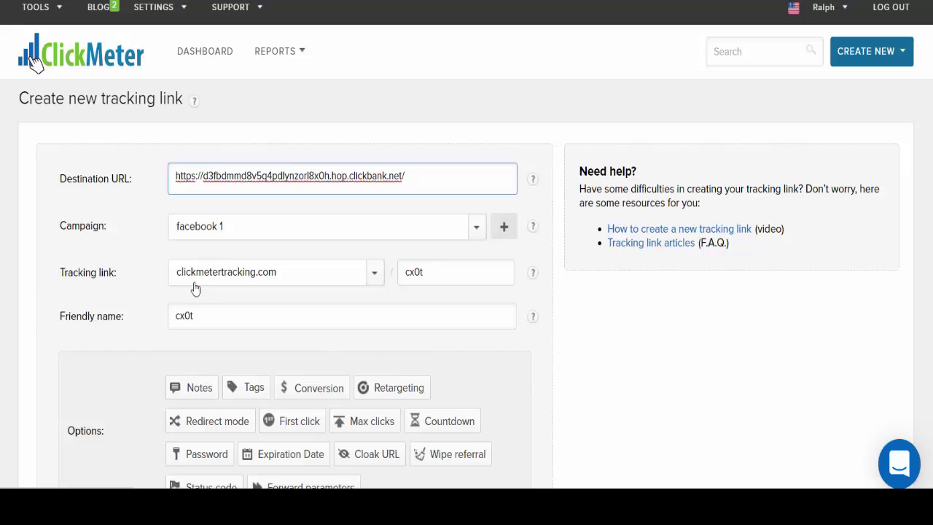
{"action": "left_click", "coordinate": [420, 275]}
{"action": "left_click_drag", "start_coordinate": [419, 274], "coordinate": [380, 277]}
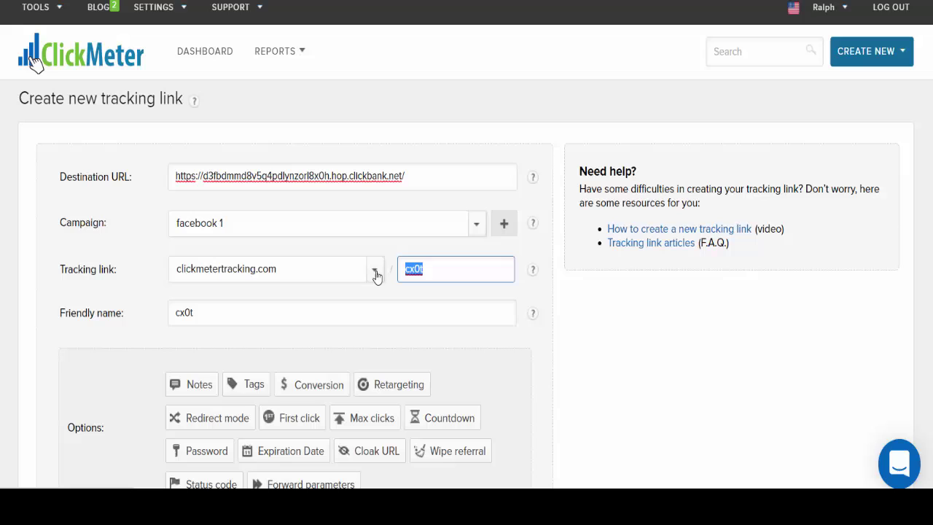
{"action": "left_click", "coordinate": [376, 275]}
{"action": "left_click", "coordinate": [376, 276]}
{"action": "type", "text": "fb1offer"}
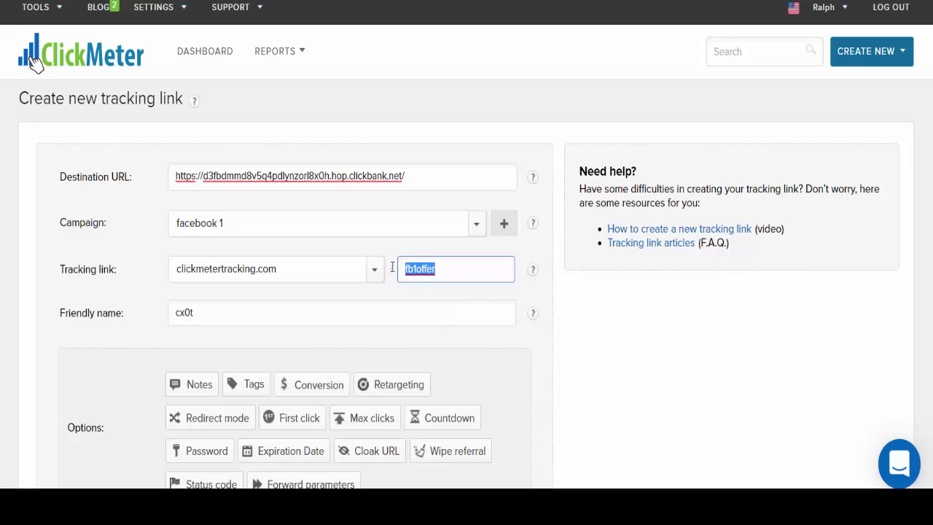
- Set the tracking link's friendly name to "free bag cb camp fb 1"
{"action": "key", "text": "Tab"}
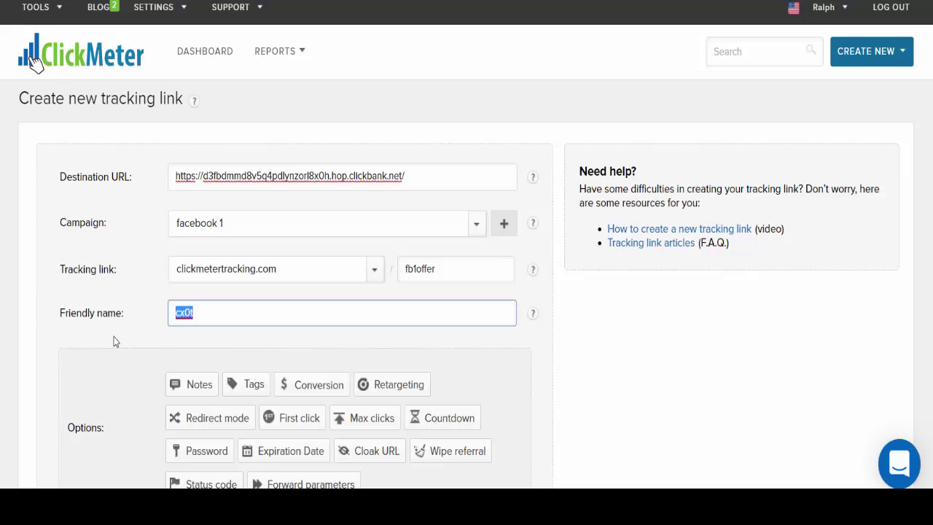
{"action": "type", "text": "free bag cb camp"}
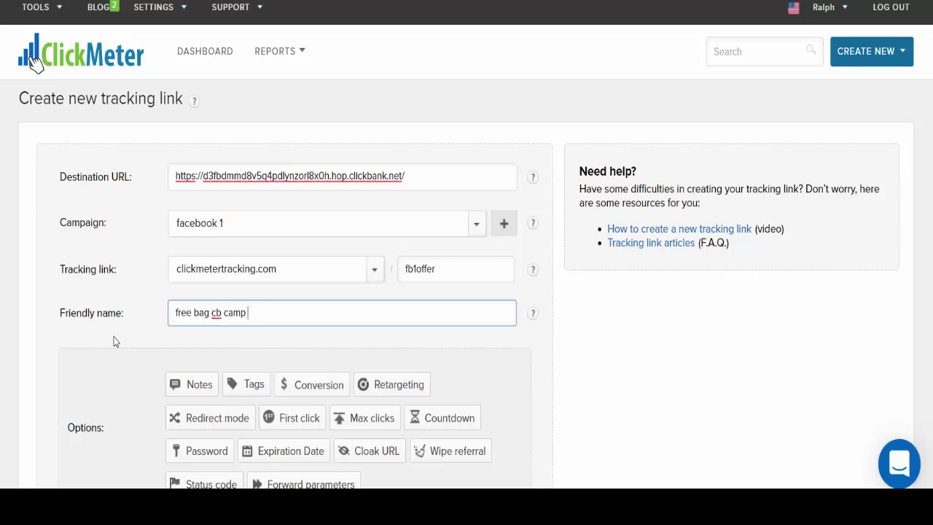
{"action": "type", "text": " fb 1"}
- Add the Cloak URL option to the tracking link and enable masking of its destination URL
{"action": "scroll", "coordinate": [348, 375], "scroll_direction": "down", "scroll_amount": 4}
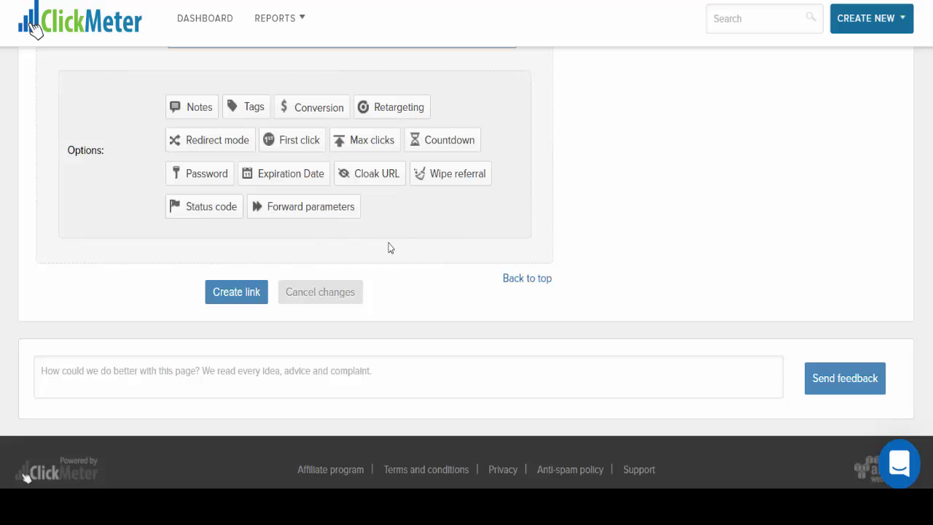
{"action": "left_click", "coordinate": [373, 174]}
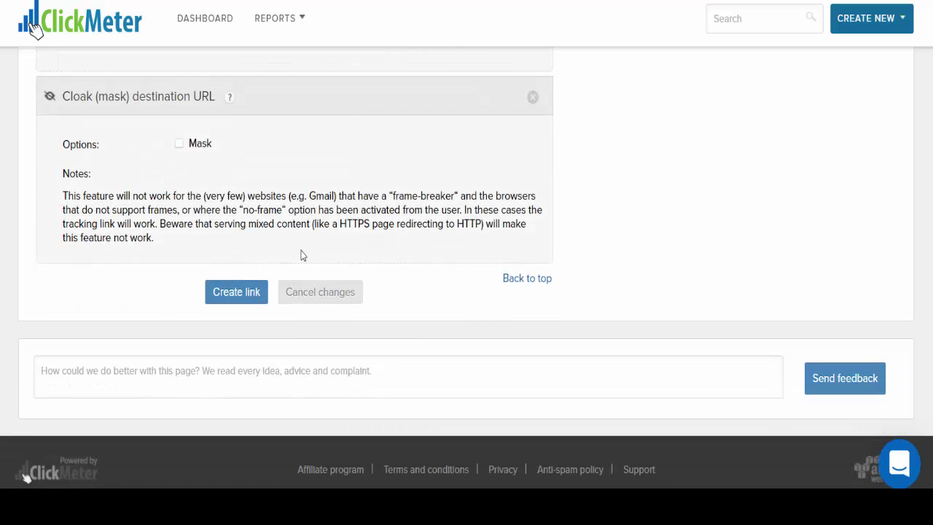
{"action": "left_click", "coordinate": [180, 145]}
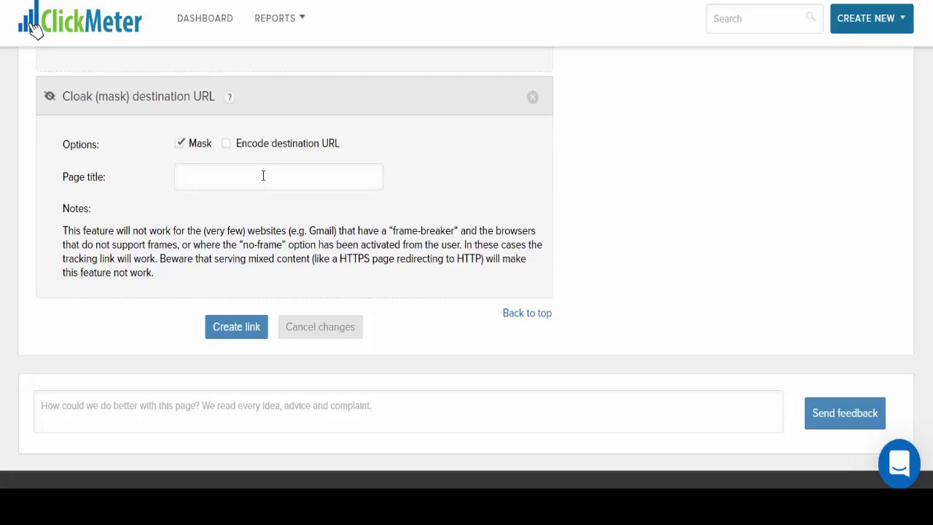
- Set the cloaked link's page title to "free tactical bag offer" and create the tracking link
{"action": "left_click", "coordinate": [263, 176]}
{"action": "type", "text": "f"}
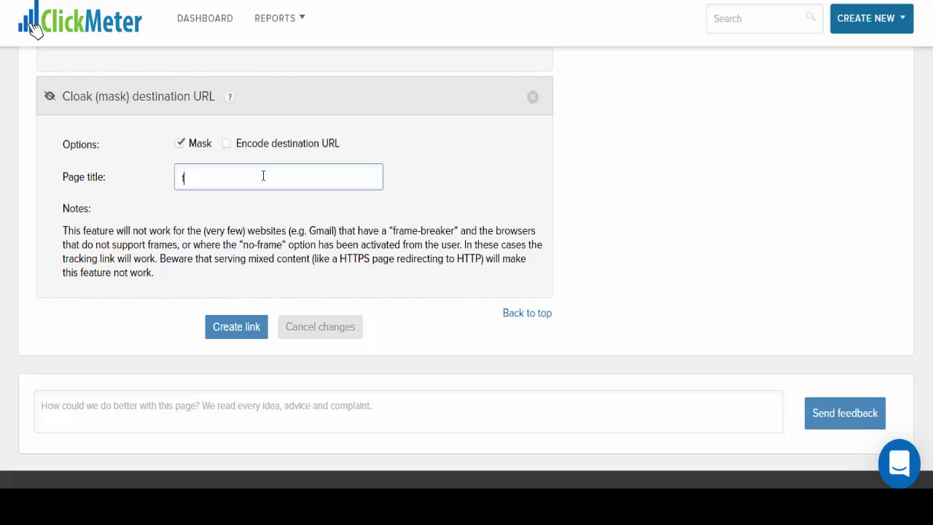
{"action": "type", "text": "ree bag offer tactic"}
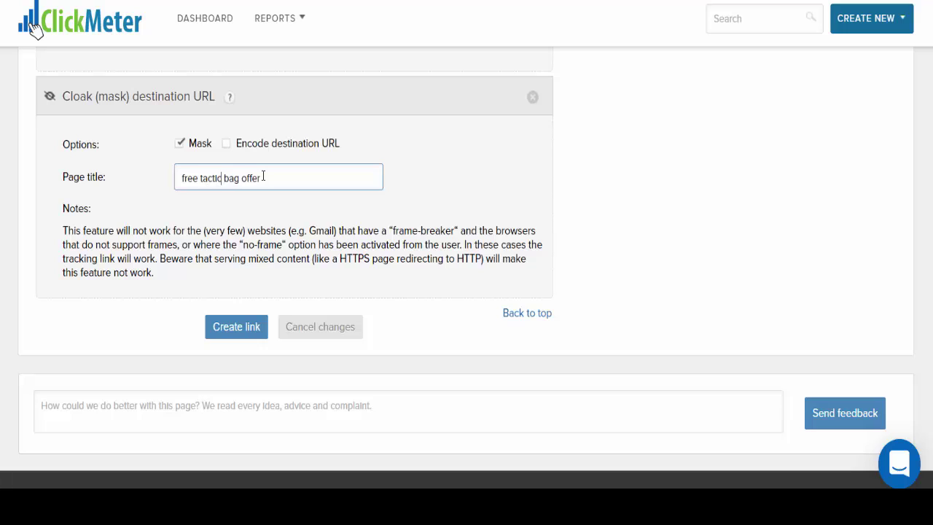
{"action": "type", "text": "al"}
{"action": "left_click", "coordinate": [267, 176]}
{"action": "left_click", "coordinate": [233, 329]}
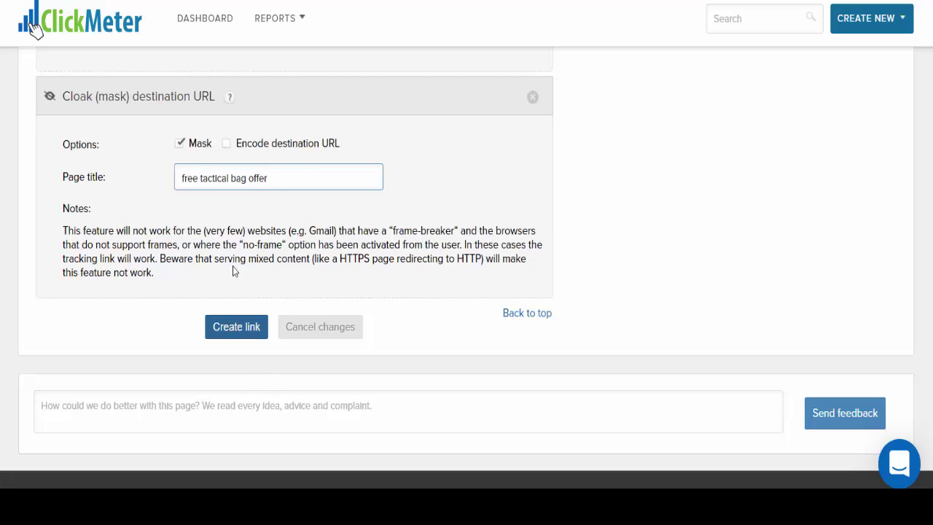
{"action": "left_click", "coordinate": [228, 333]}
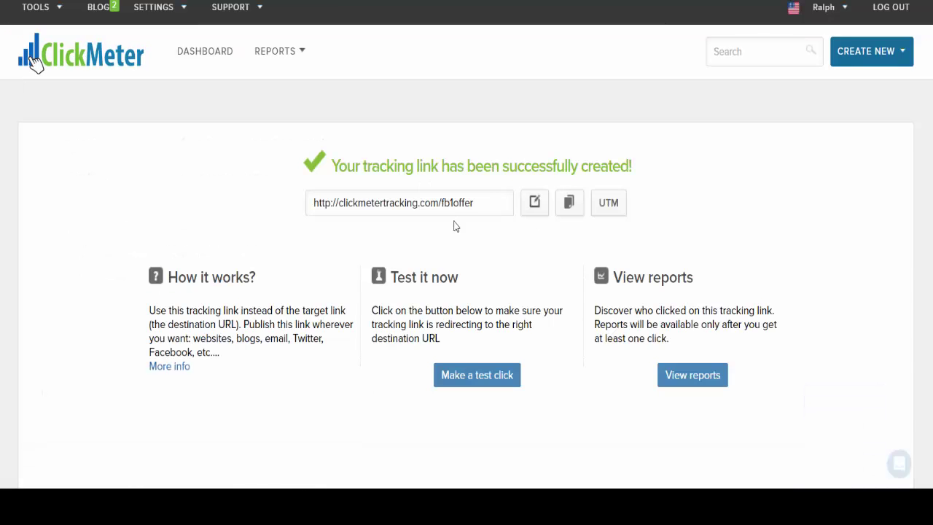
- Test the new clickmetertracking.com/fb1offer link by opening its offer page, and return to ClickMeter
{"action": "left_click", "coordinate": [453, 203]}
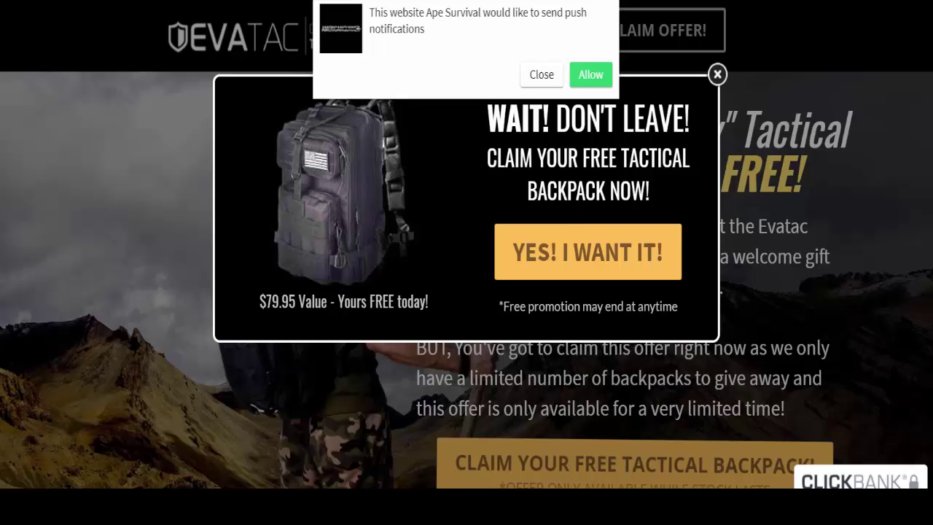
{"action": "left_click", "coordinate": [542, 74]}
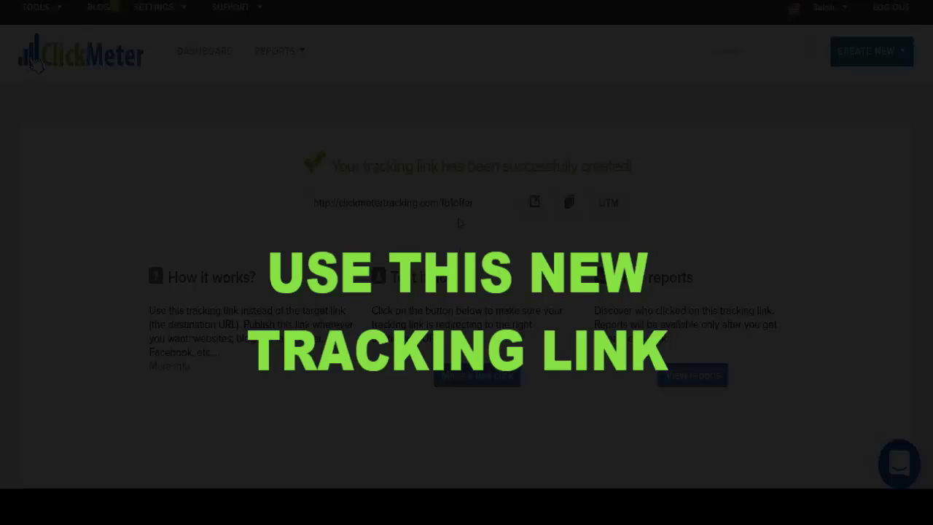
{"action": "left_click", "coordinate": [458, 204]}
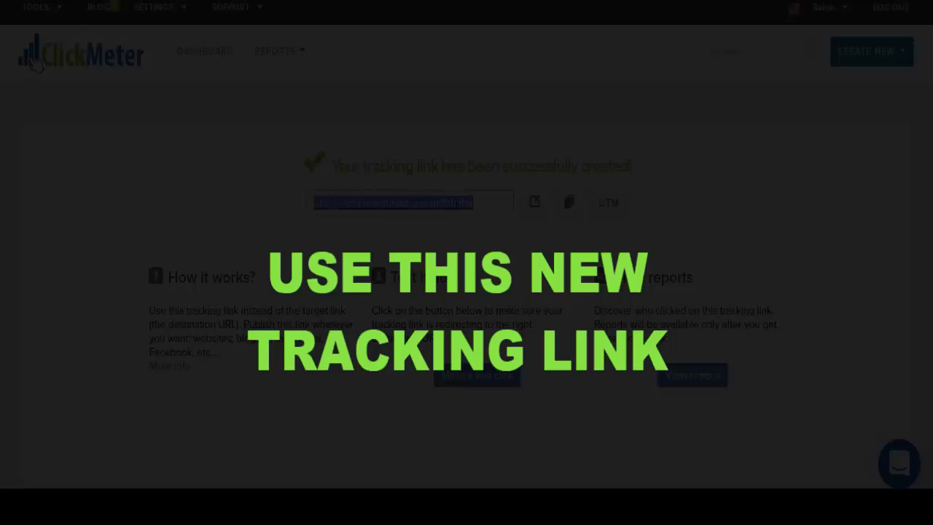
{"action": "right_click", "coordinate": [458, 204]}
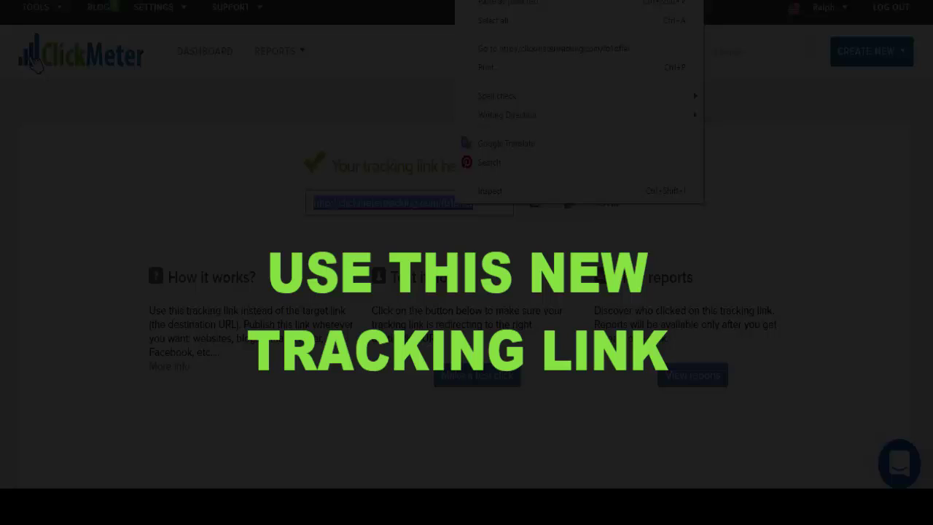
{"action": "key", "text": "Escape"}
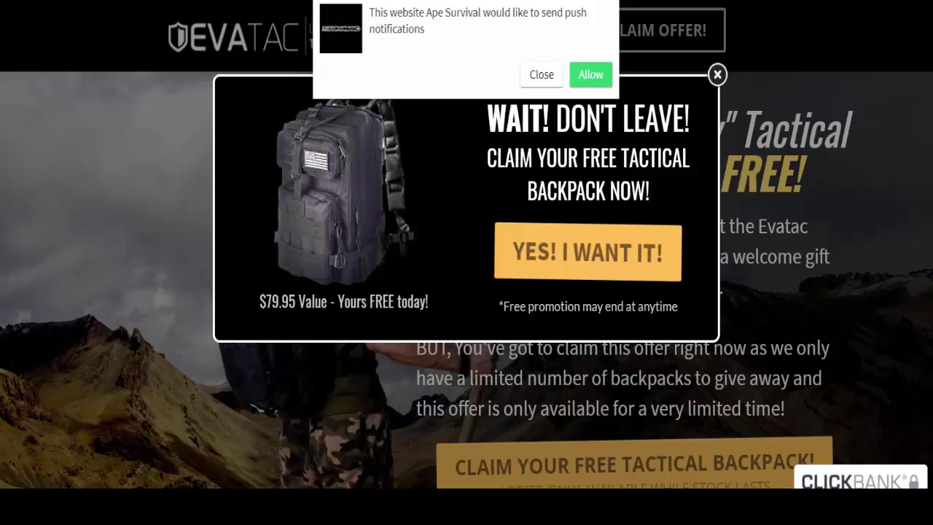
{"action": "key", "text": "ctrl+w"}
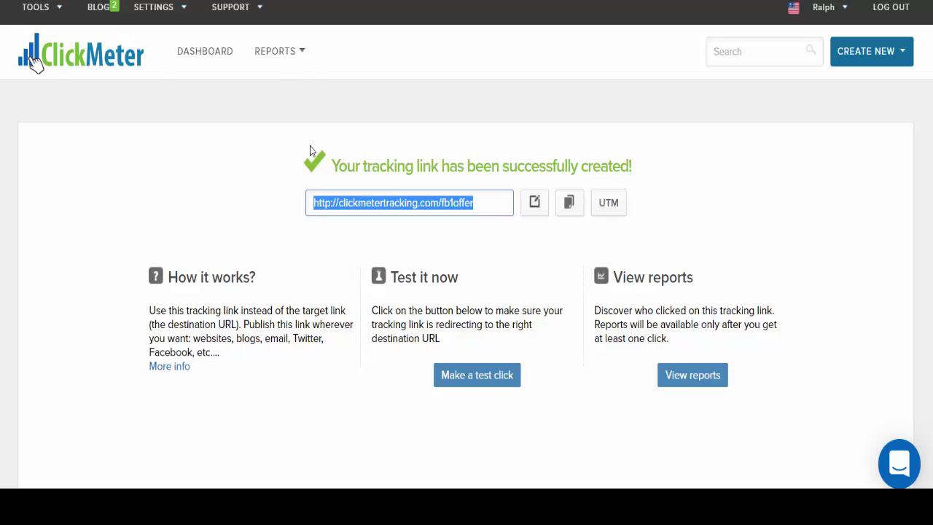
- Open the ClickMeter dashboard and check whether the latest free bag link clicks are unique or non-unique
{"action": "left_click", "coordinate": [305, 65]}
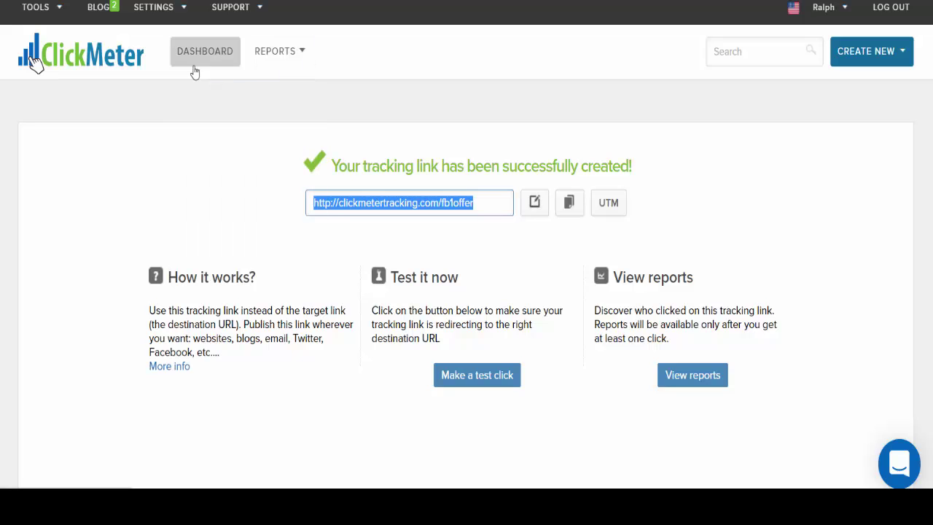
{"action": "left_click", "coordinate": [111, 67]}
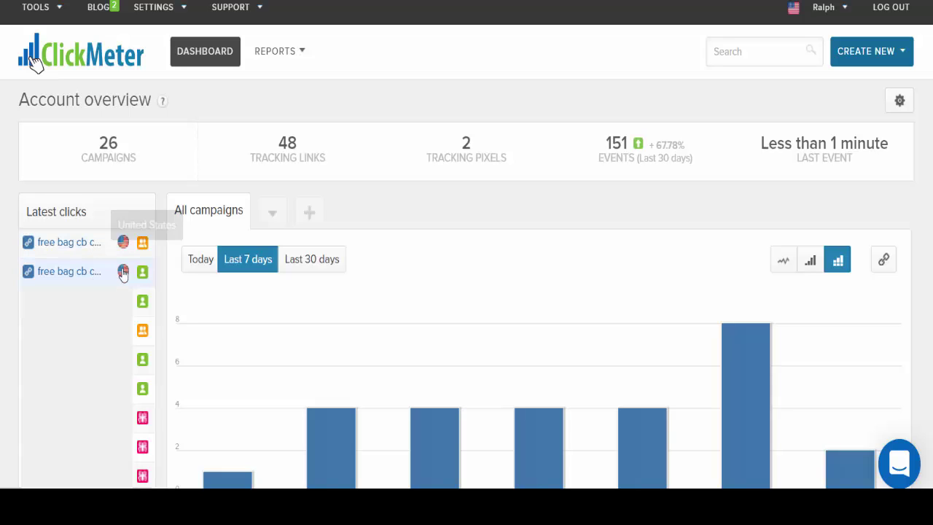
{"action": "mouse_move", "coordinate": [146, 271]}
{"action": "mouse_move", "coordinate": [142, 245]}
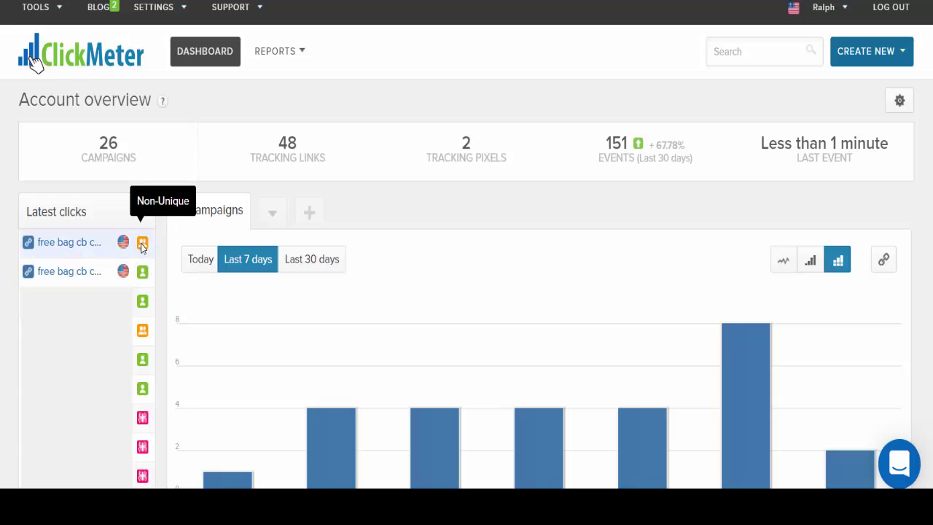